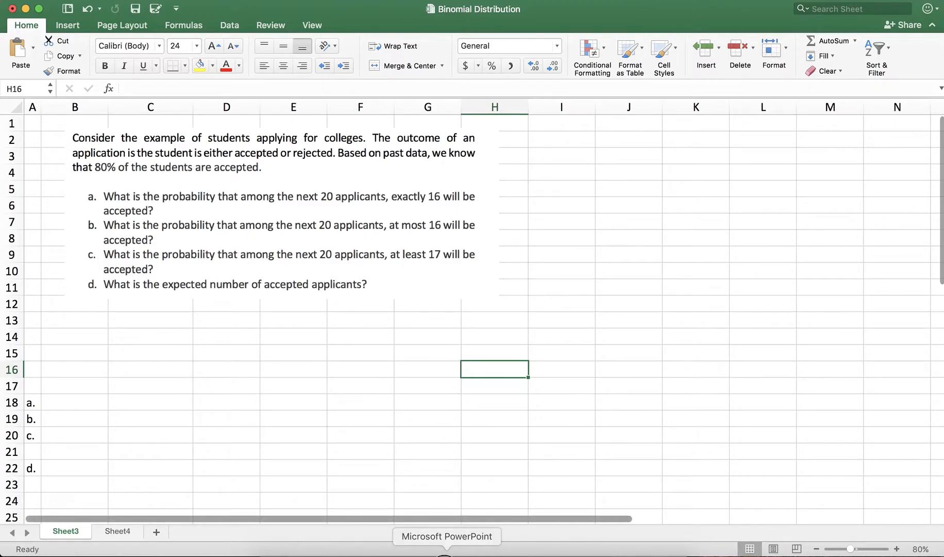
- Switch to the PowerPoint presentation to review the Bernoulli Trials slide against the college-application problem, and return to the Excel workbook
click(447, 552)
click(32, 137)
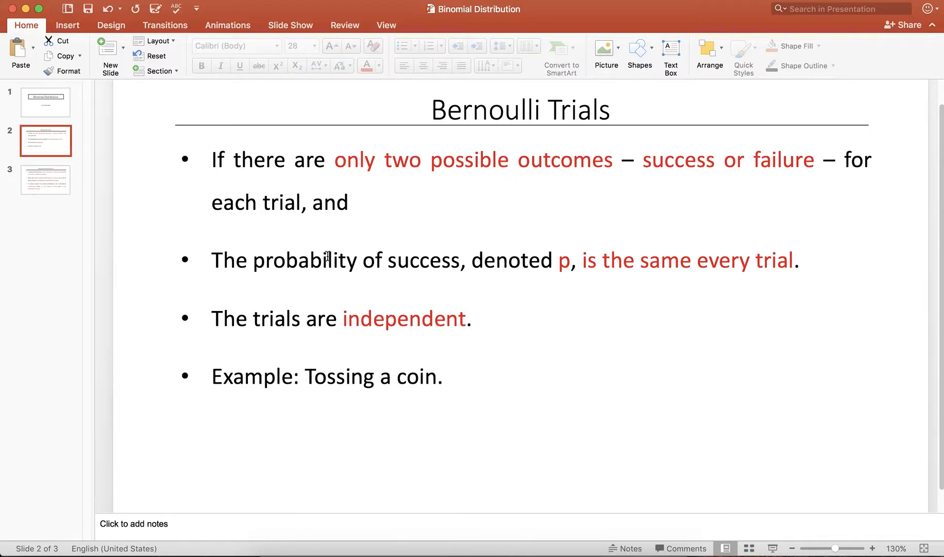
click(432, 554)
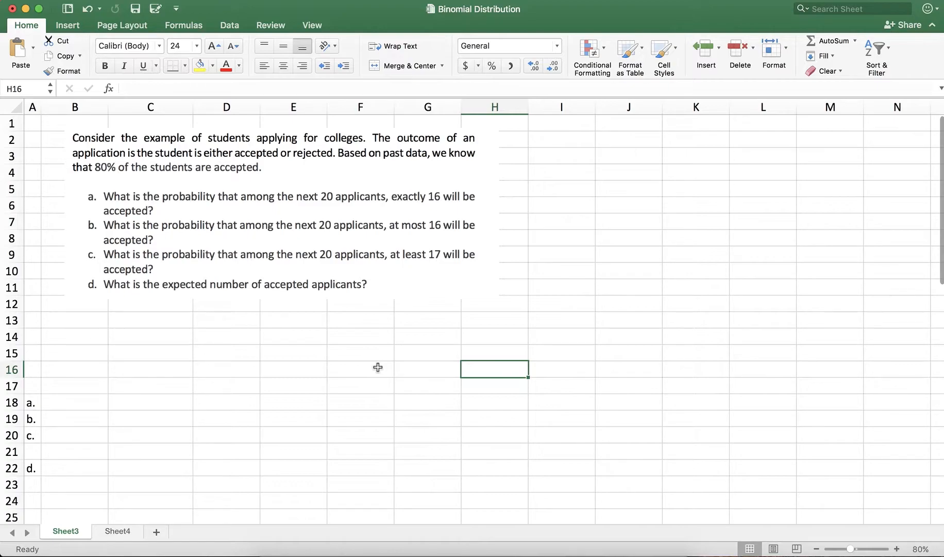
key(super+Tab)
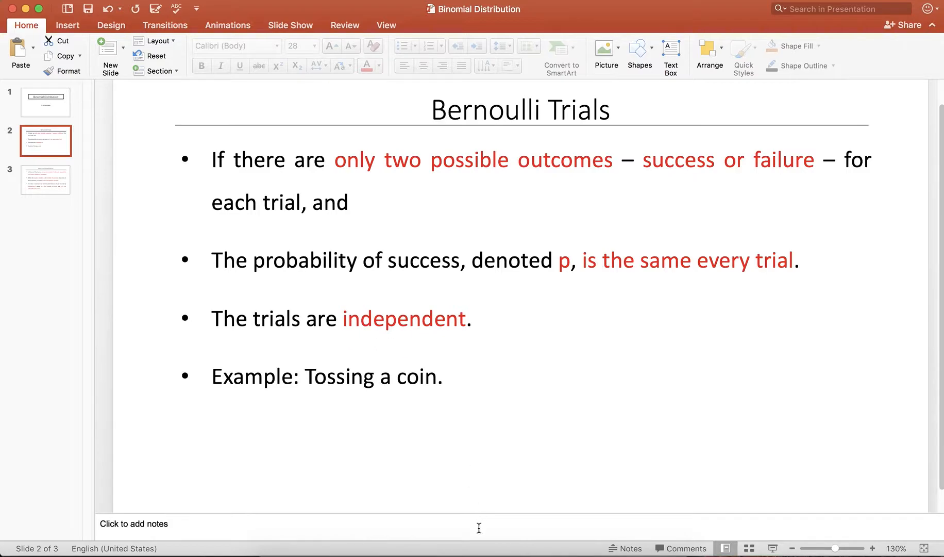
click(432, 554)
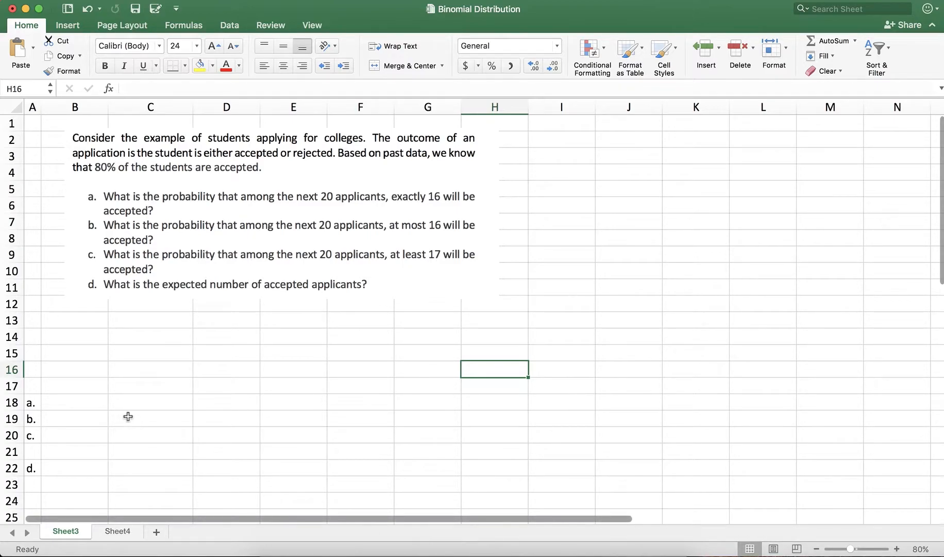
- Enter the parameter labels n, p and k in cells B14 to B16
click(70, 335)
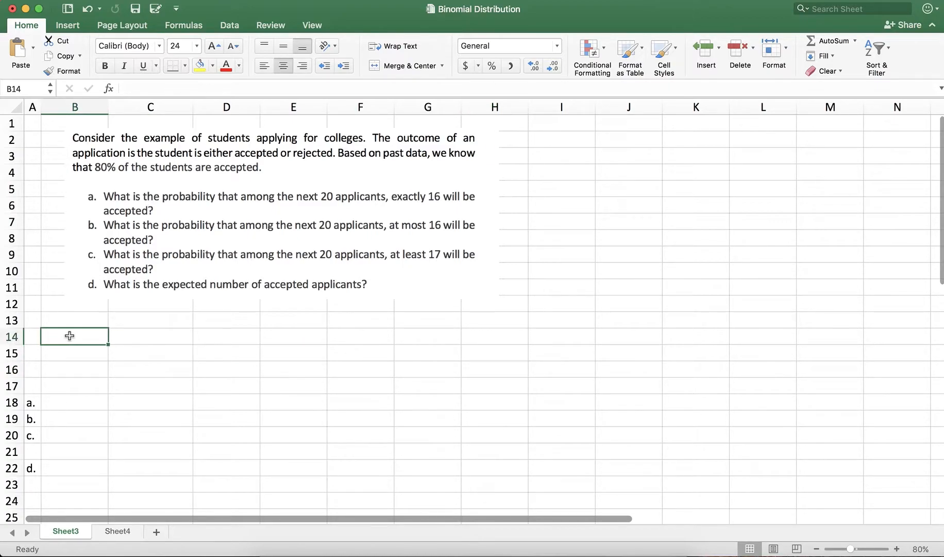
text(n)
key(Return)
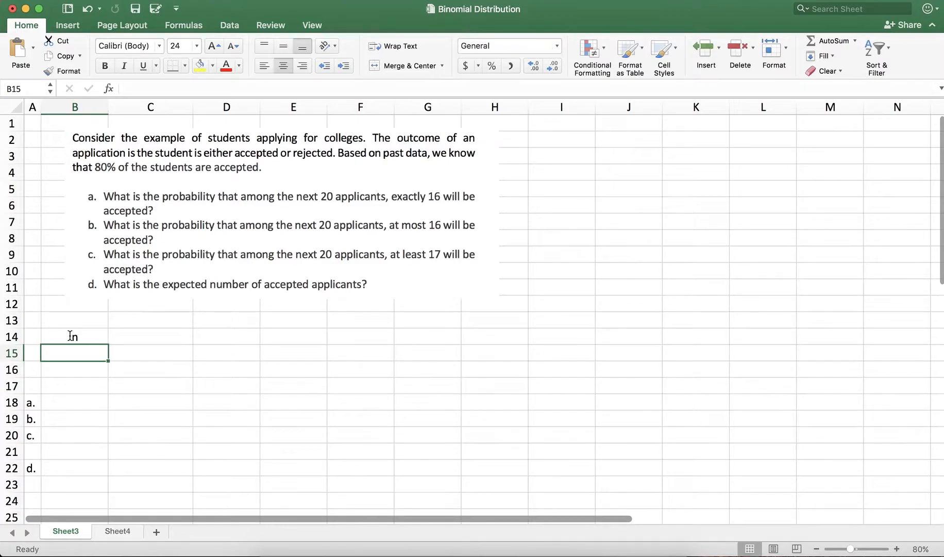
text(p)
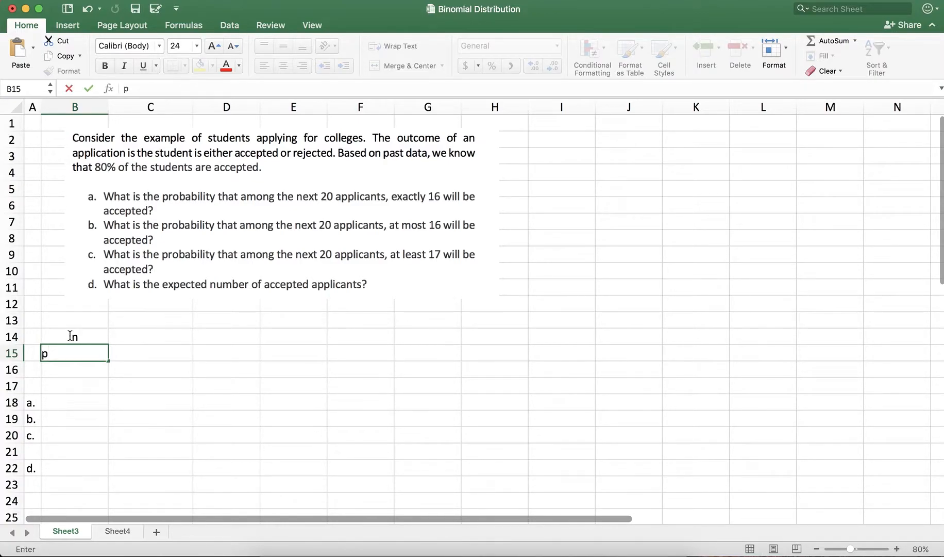
key(Return)
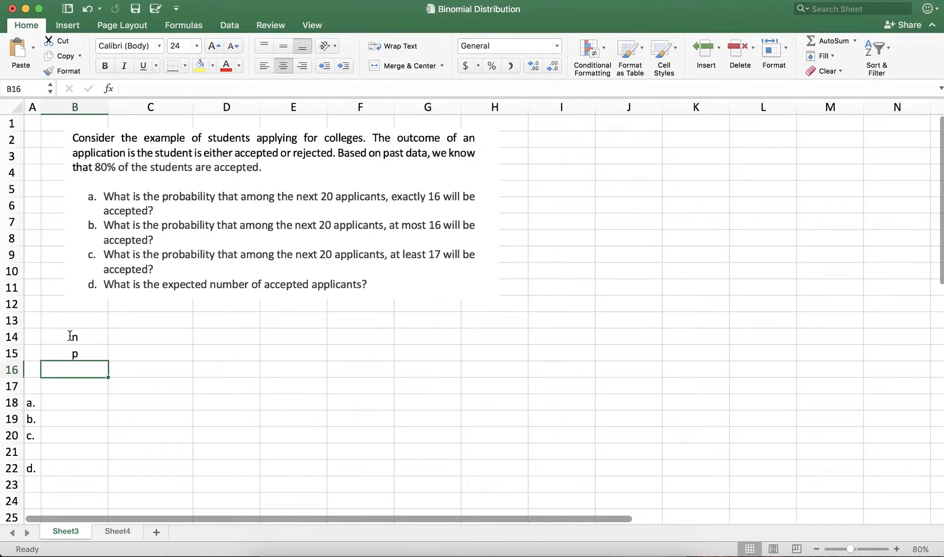
text(k)
key(Tab)
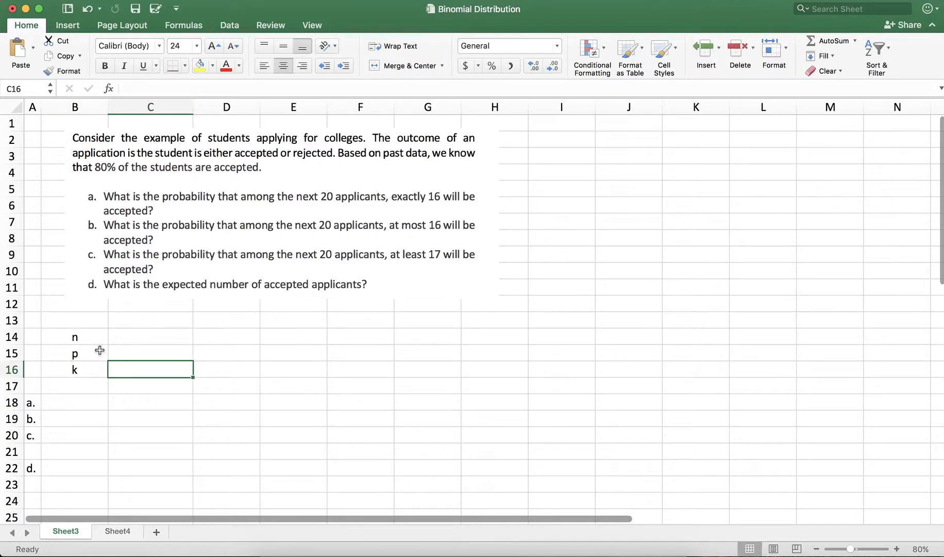
click(94, 336)
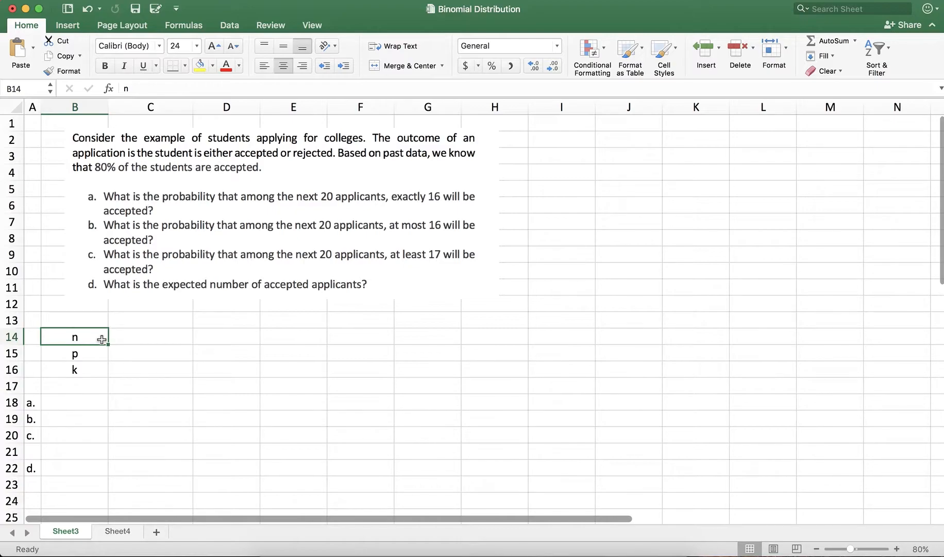
click(89, 353)
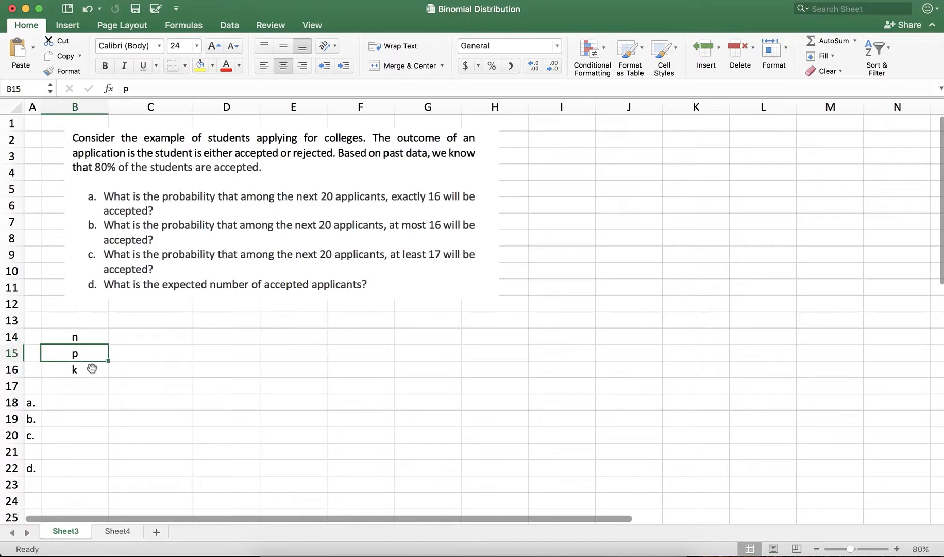
click(92, 374)
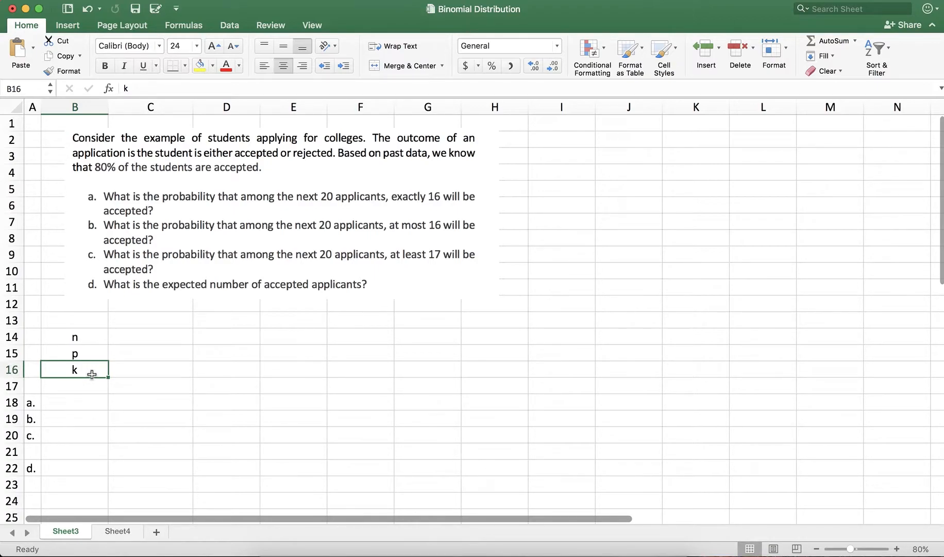
- Fill in the parameter values beside their labels: 20 for n, 0.8 for p and 16 for k, in C14 to C16
click(145, 337)
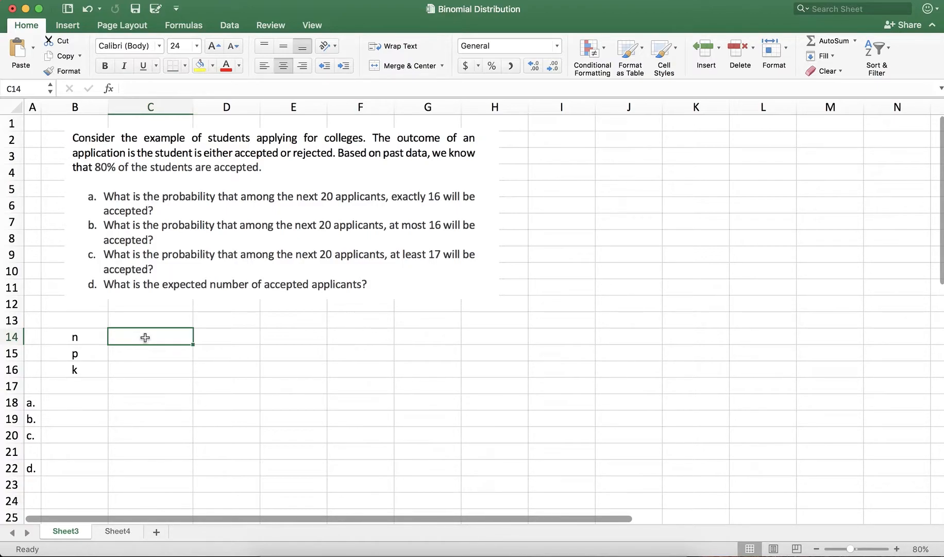
text(20)
key(Return)
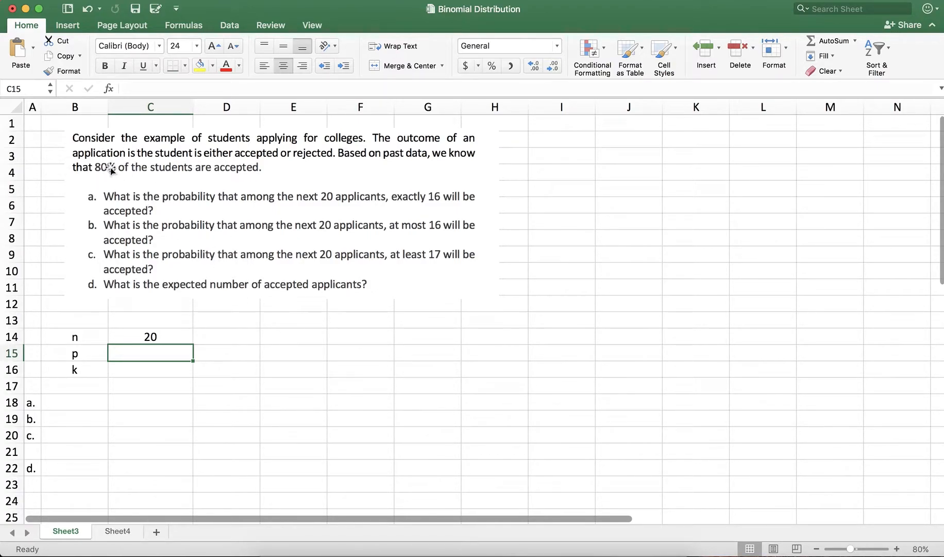
text(0.8)
key(Return)
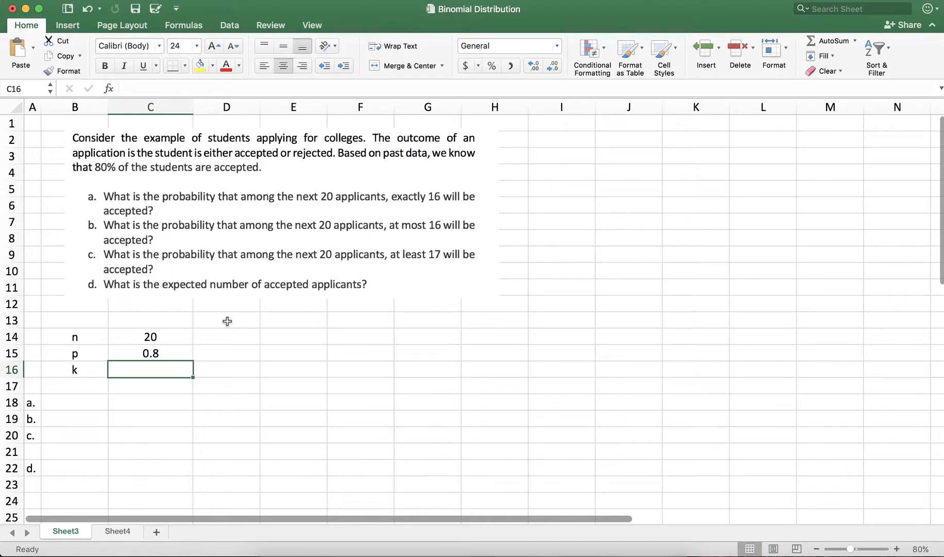
text(16)
key(Return)
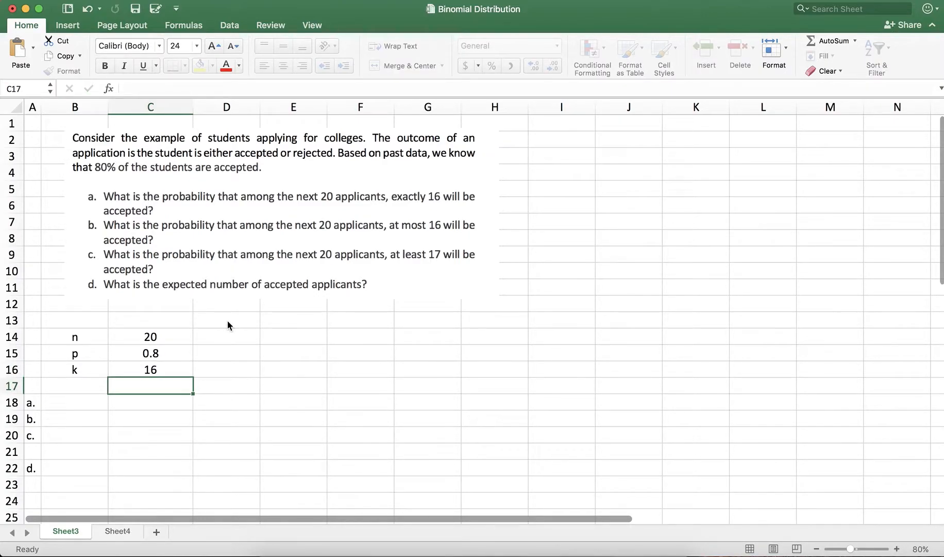
- Label question a in cell B18 as P(X=16)
click(85, 402)
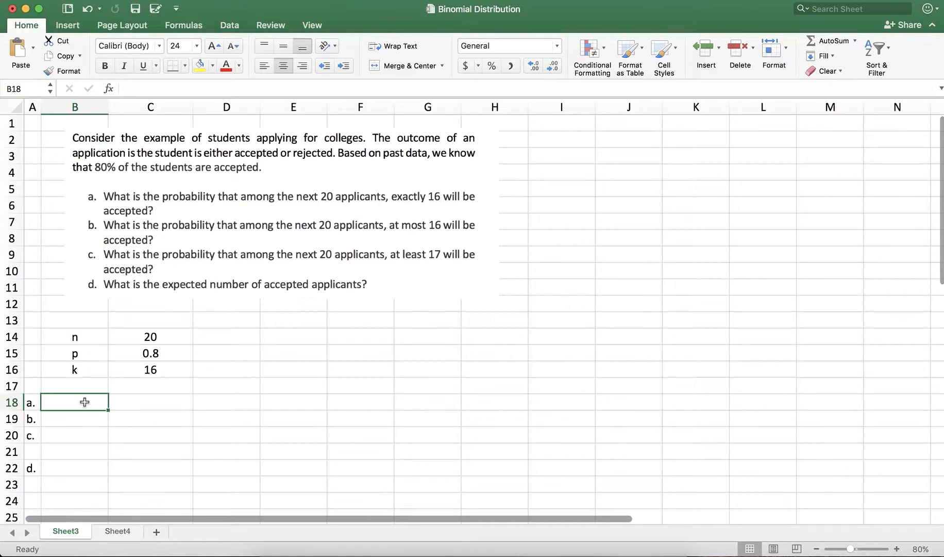
text(P(X=16))
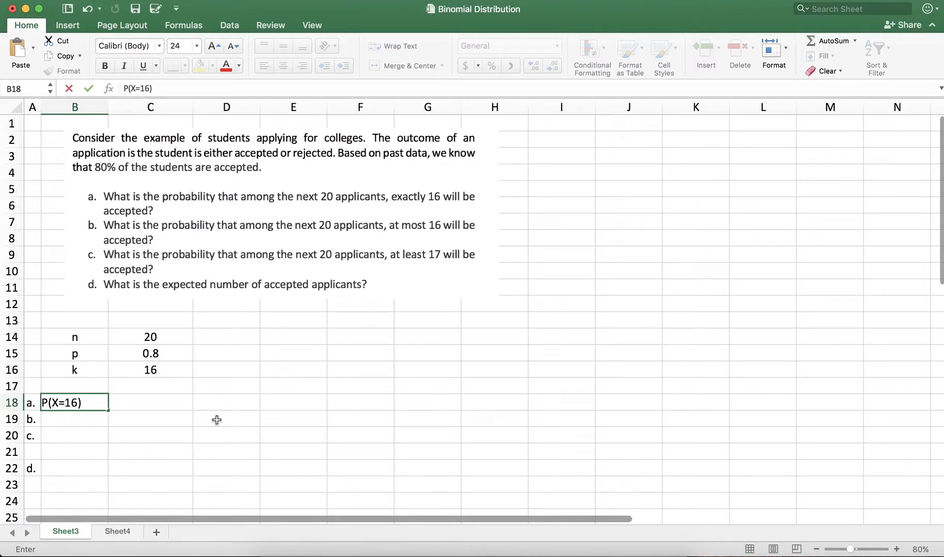
key(Return)
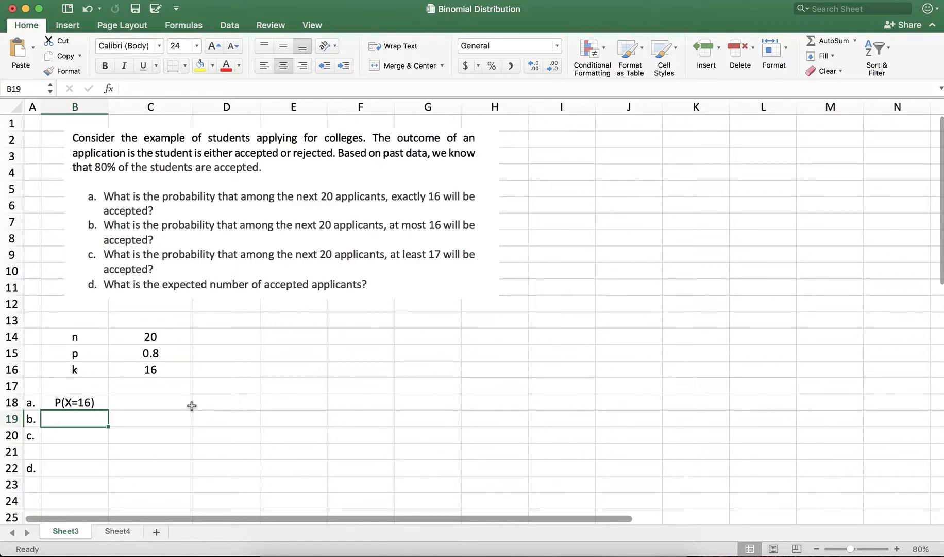
- Calculate the probability of exactly 16 acceptances in C18 with =binom.dist(C16,C14,C15,FALSE)
click(162, 402)
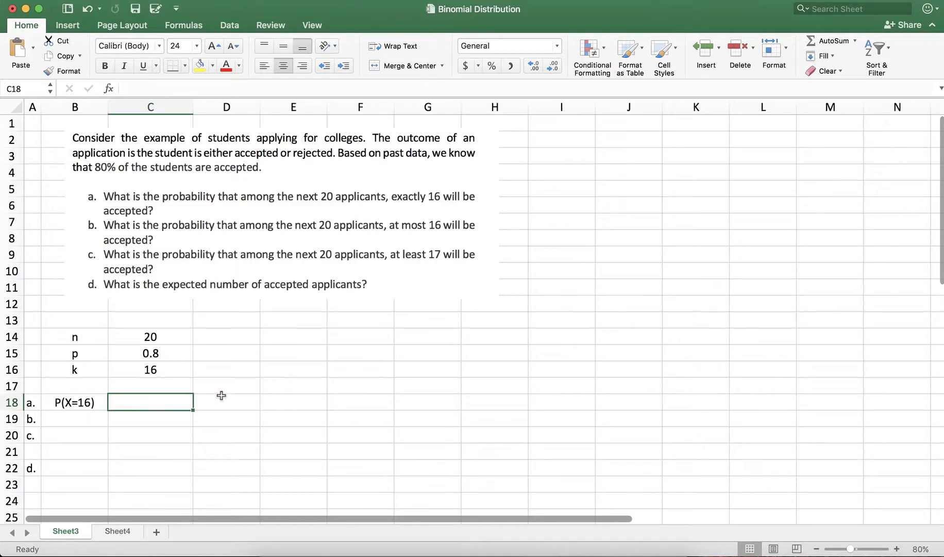
text(=)
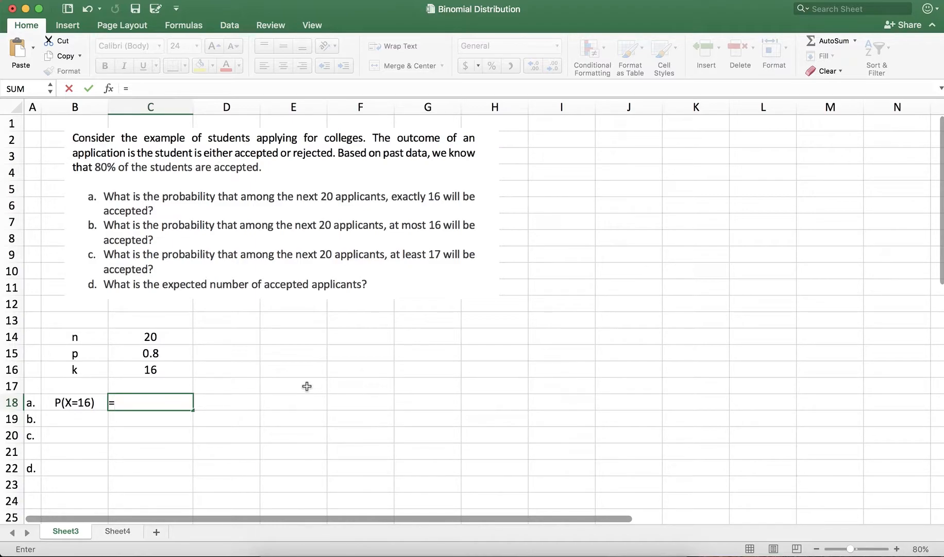
text(binom.dist)
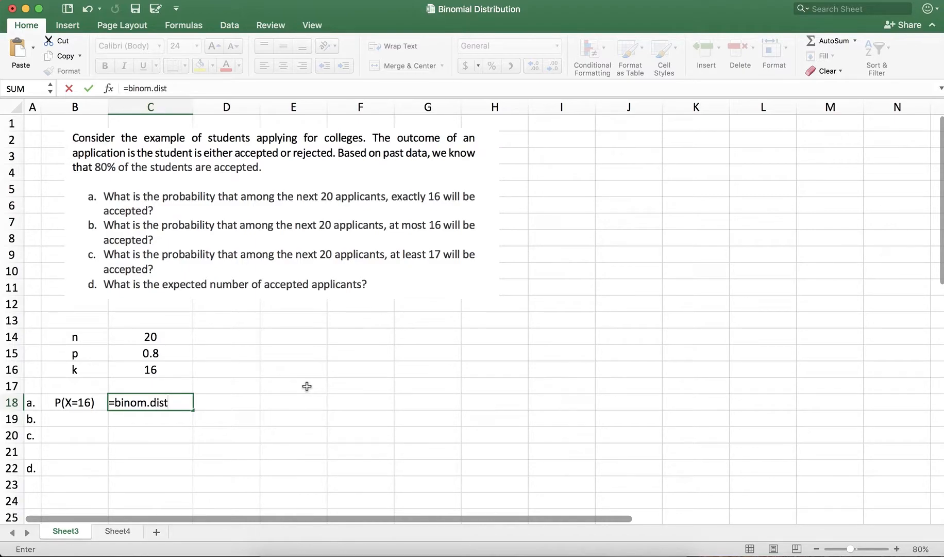
text(()
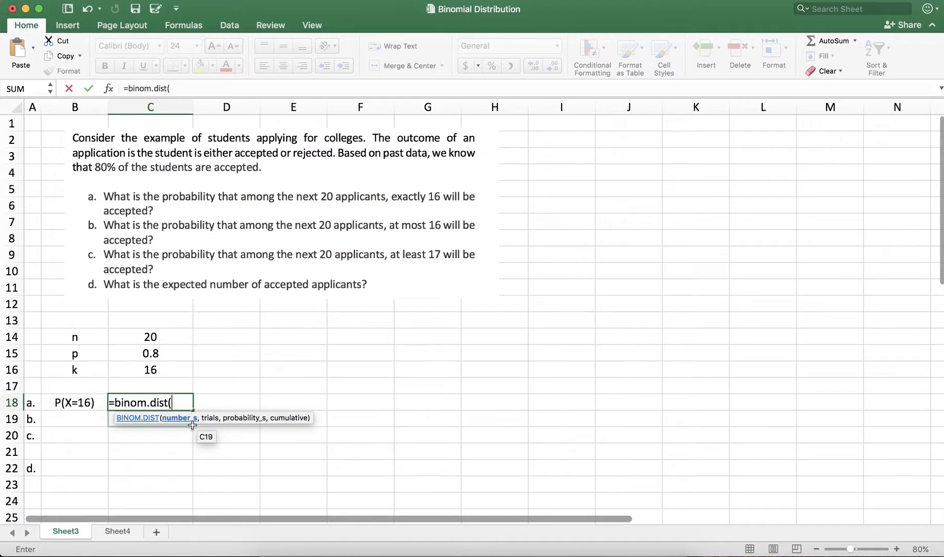
click(151, 371)
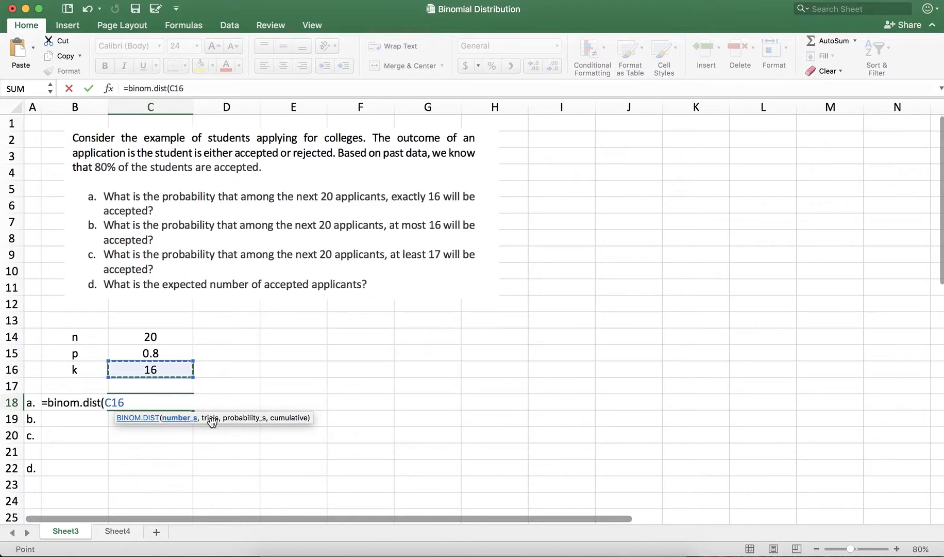
text(,)
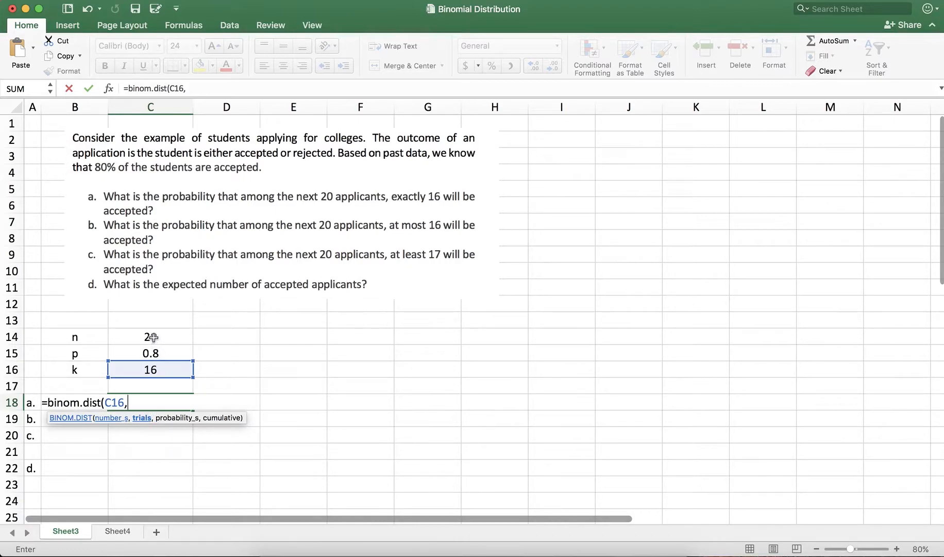
click(170, 338)
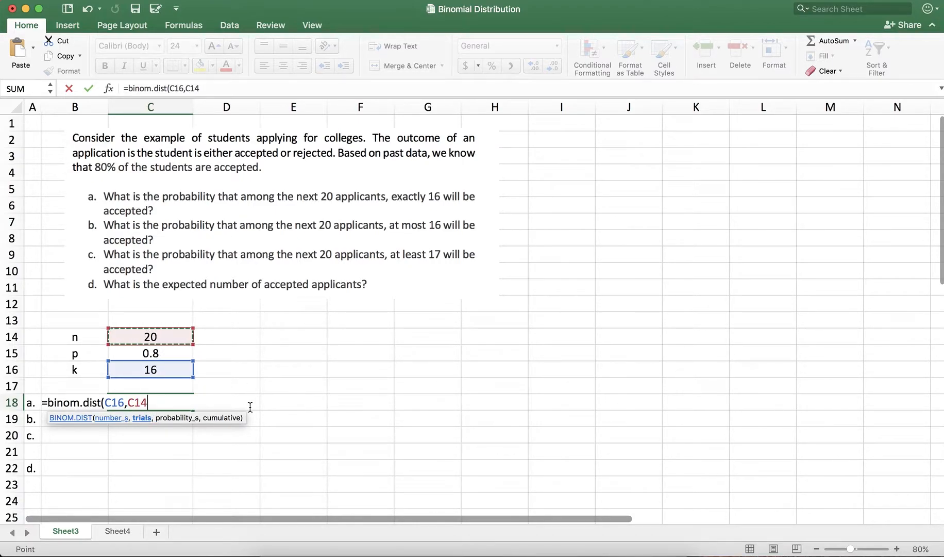
text(,)
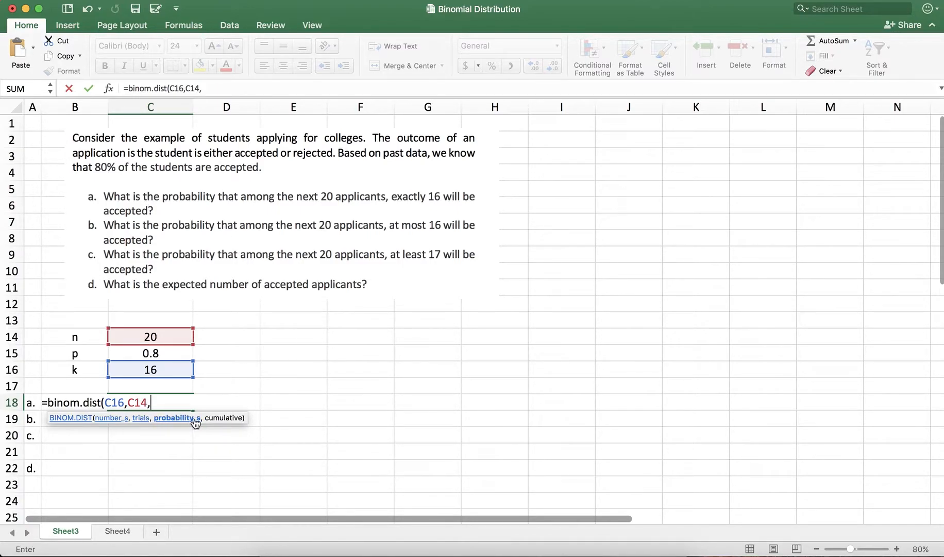
click(160, 355)
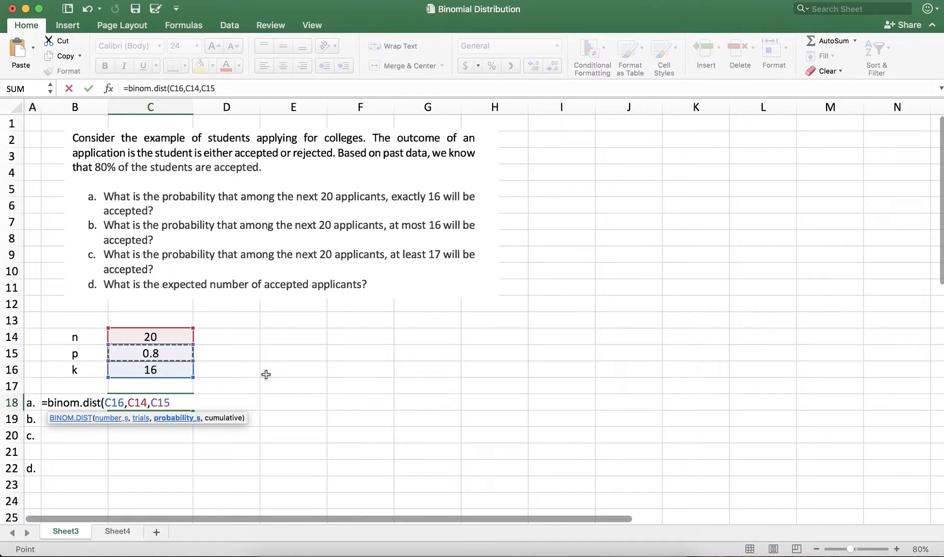
text(,)
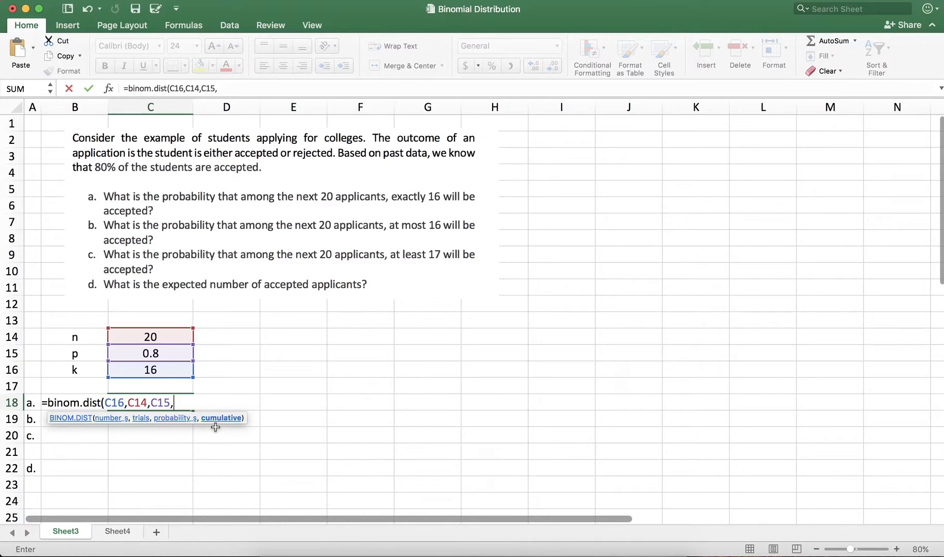
text(FALSE))
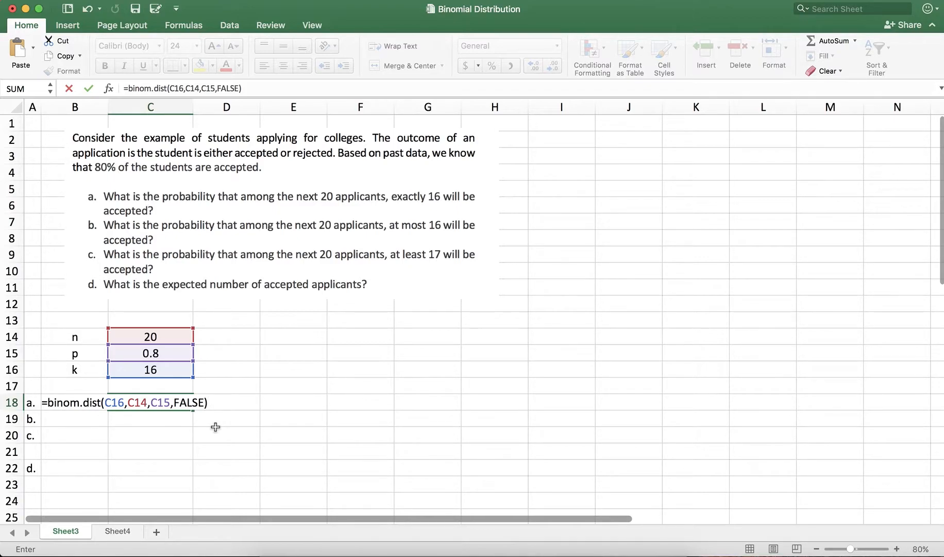
key(Return)
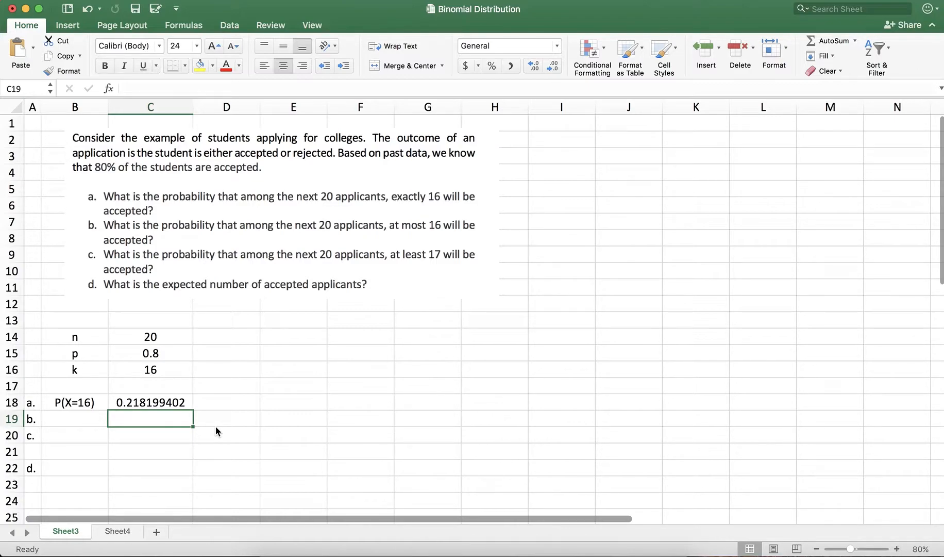
- Label question b in cell B19 as P(X<=16)
click(83, 420)
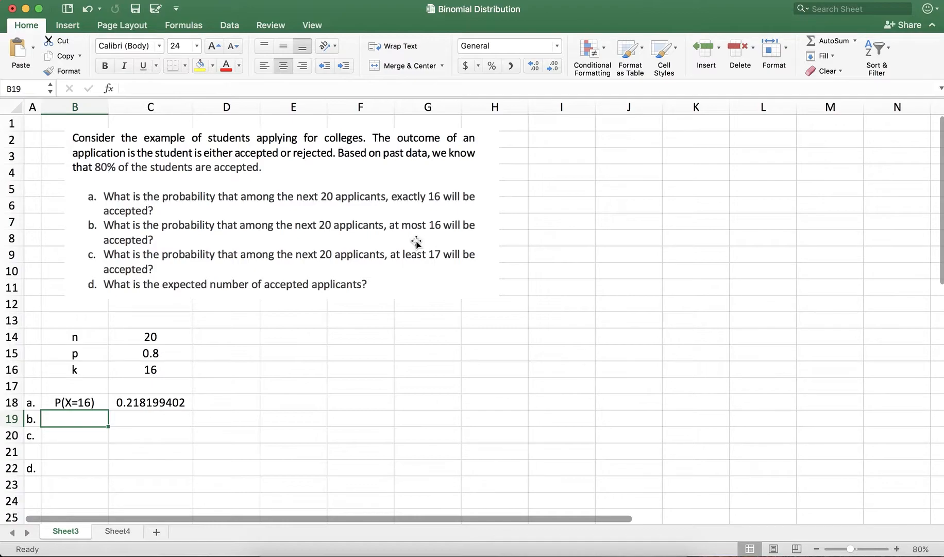
text(P(X)
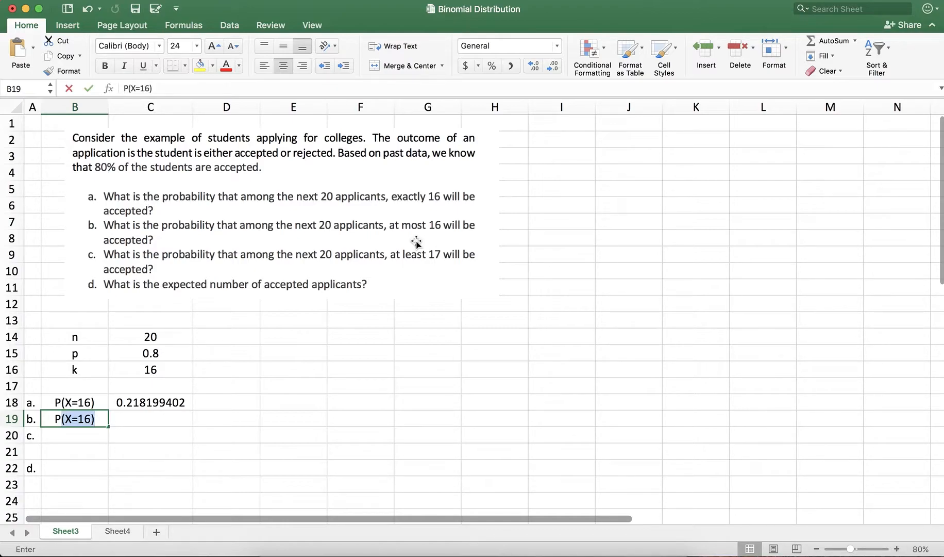
text(<)
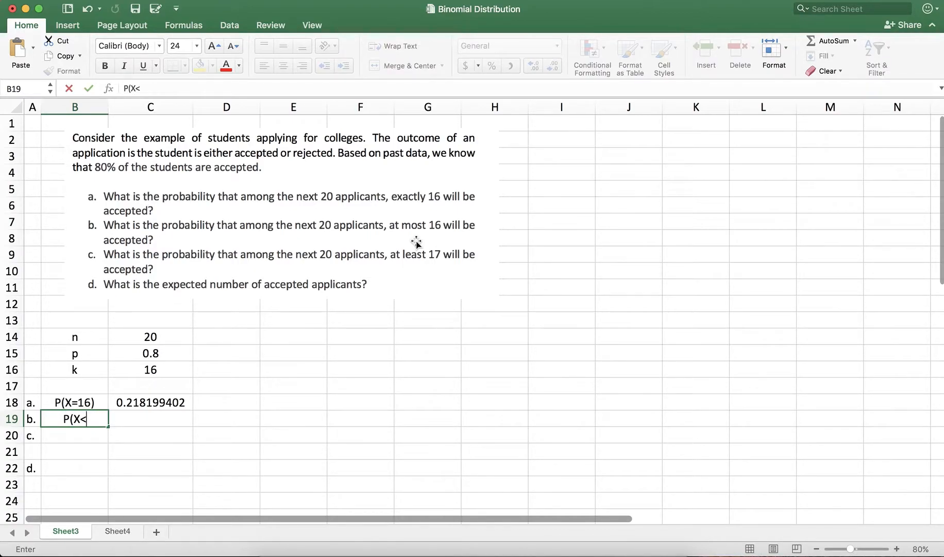
text(=16))
key(Tab)
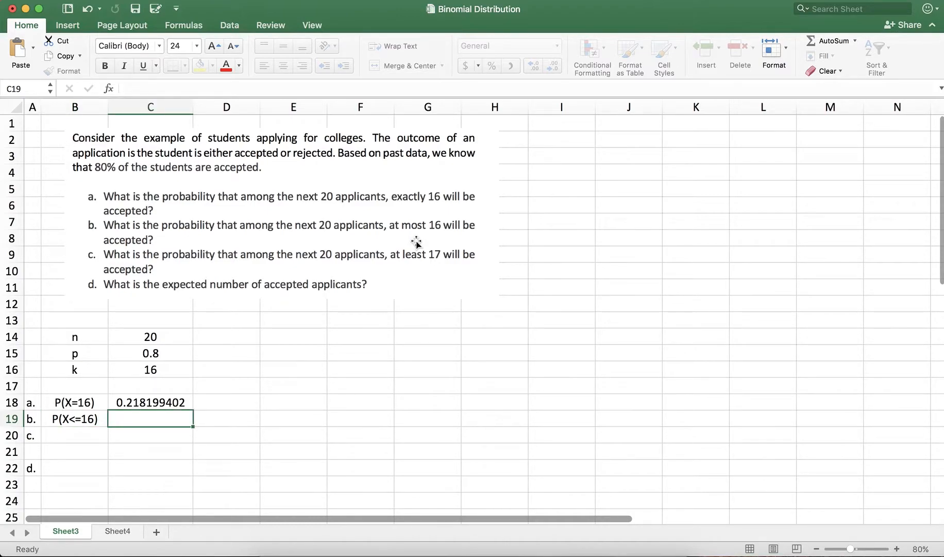
- Calculate the probability of at most 16 acceptances in C19 with =binom.dist(C16,C14,C15,TRUE)
text(=bi)
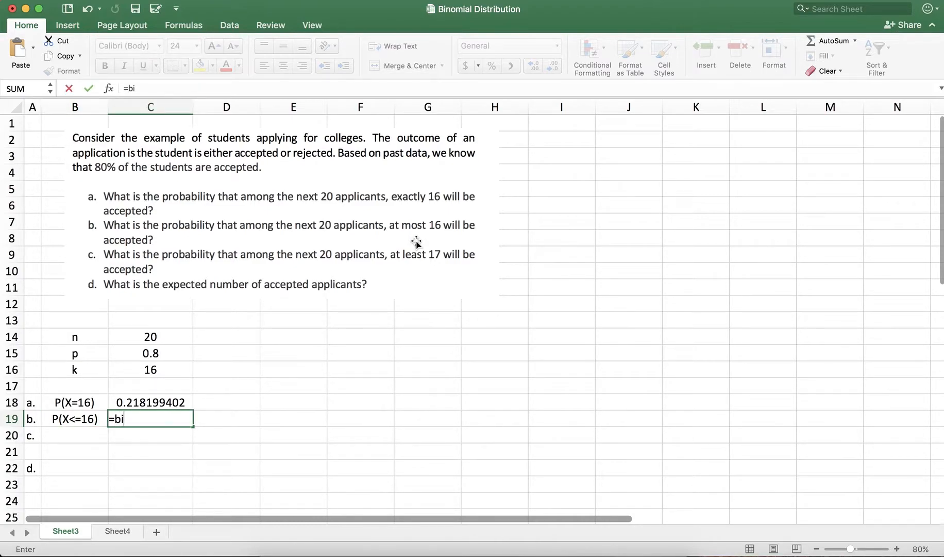
text(nom.dist()
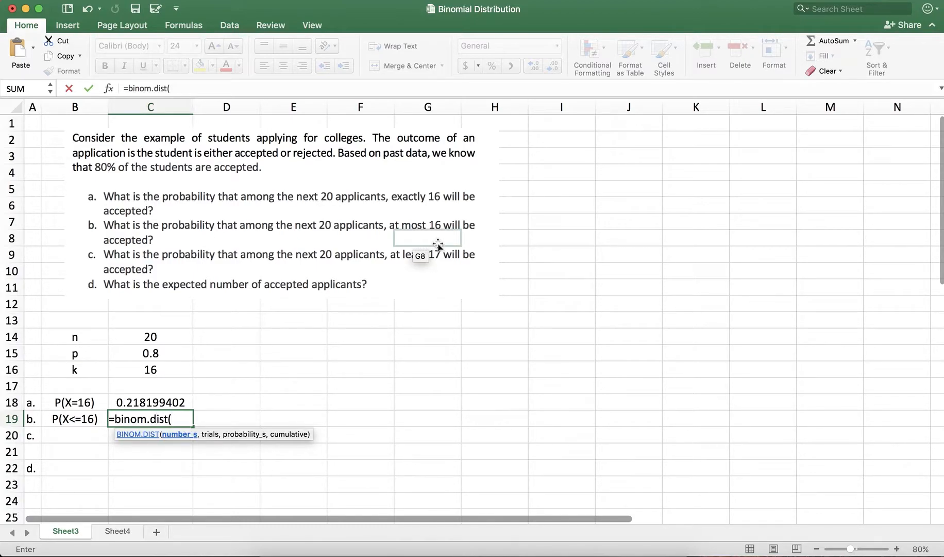
click(182, 367)
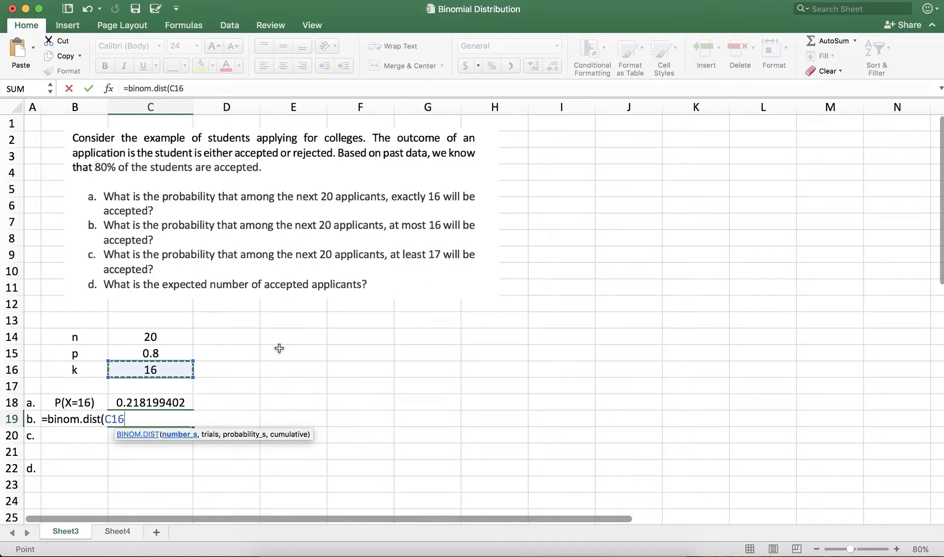
text(,)
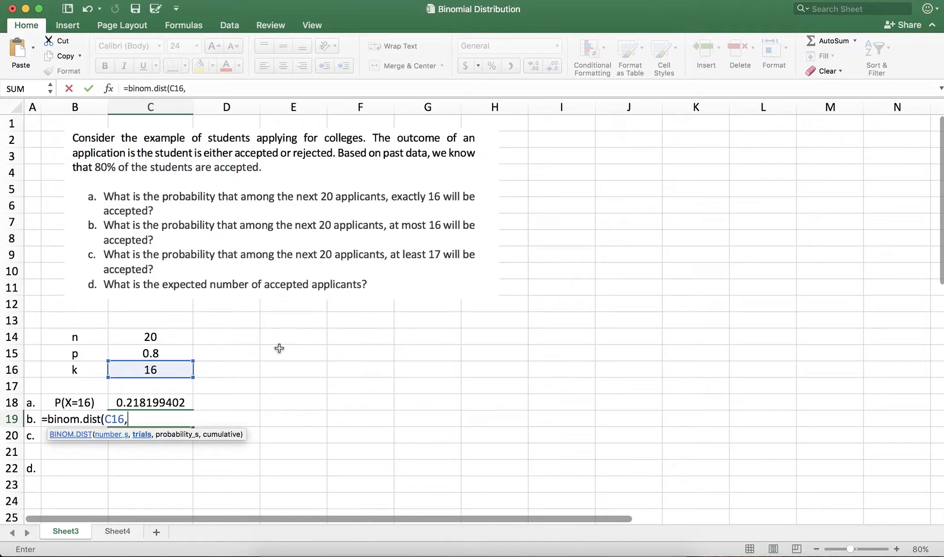
click(161, 336)
text(,)
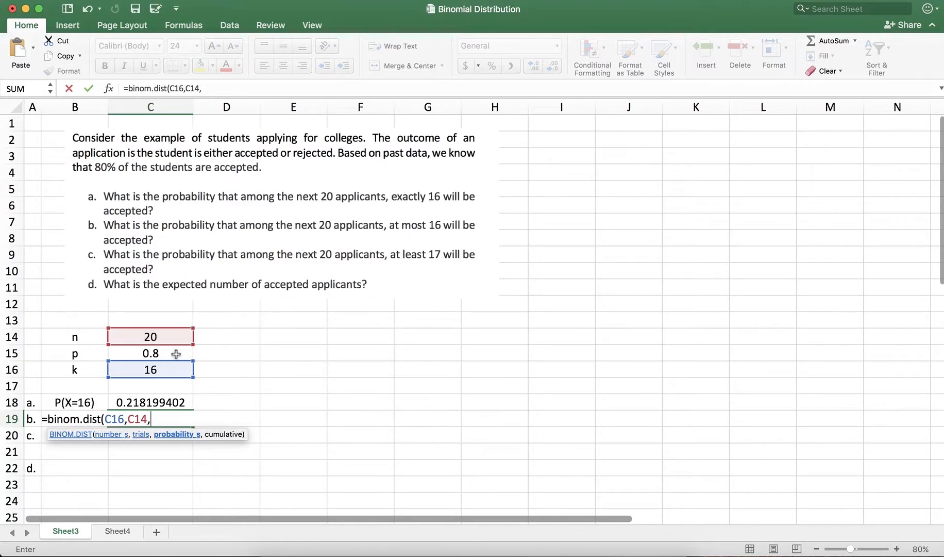
click(176, 354)
text(,)
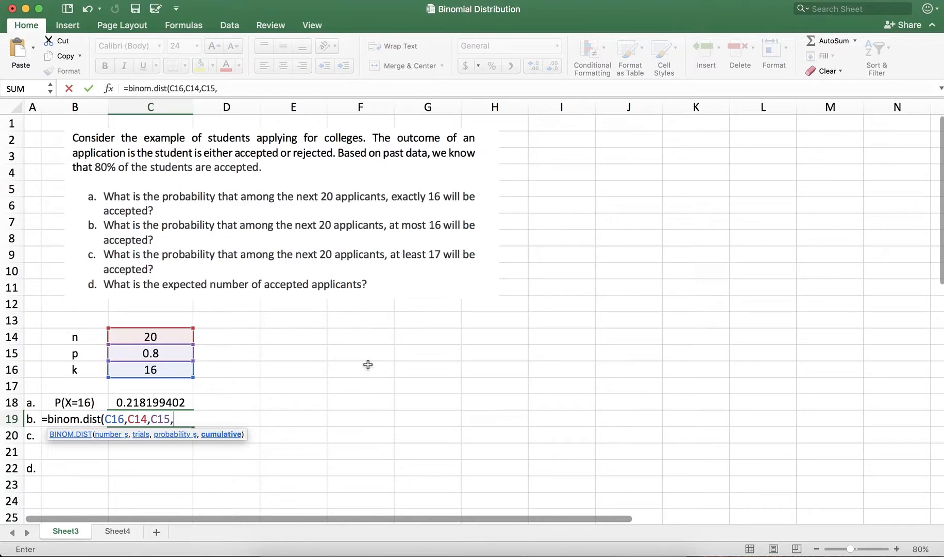
text(TRUE))
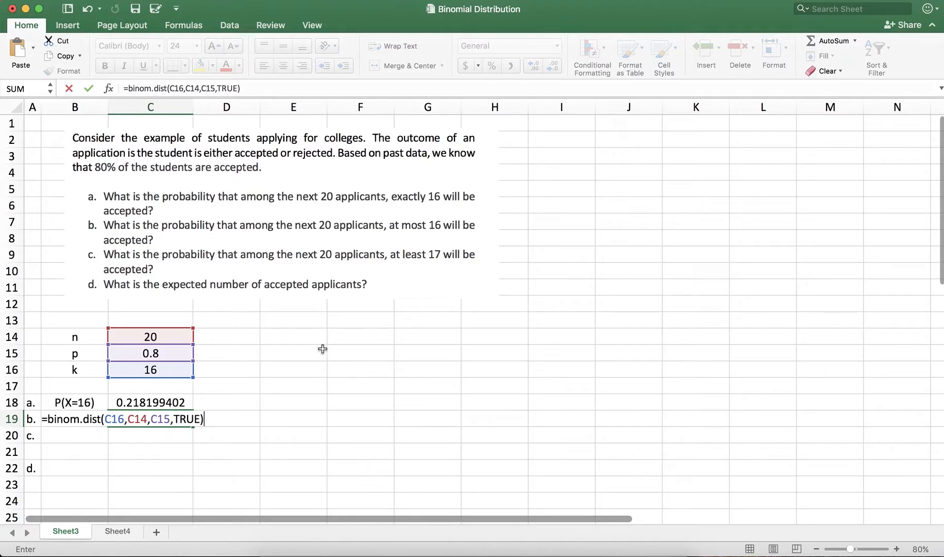
key(Return)
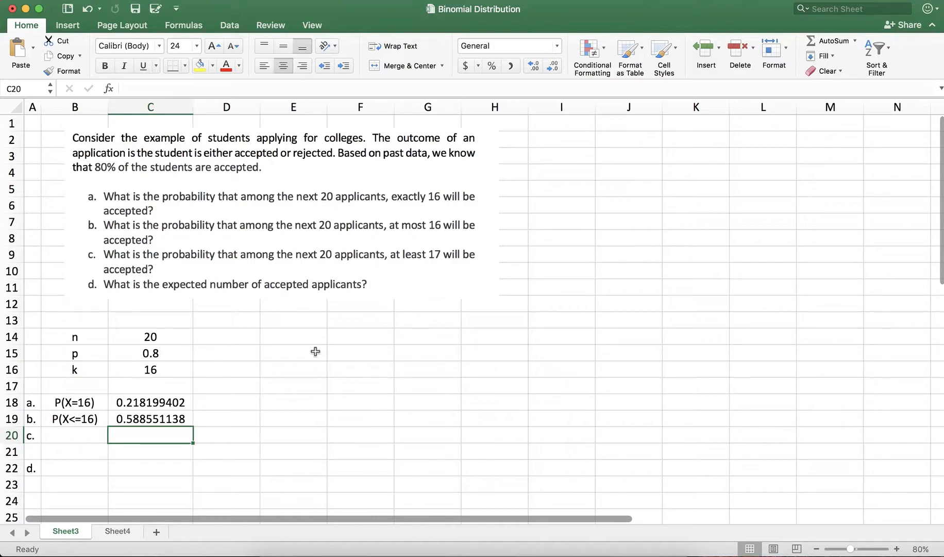
- Select cell B20, the label cell for question c
click(87, 433)
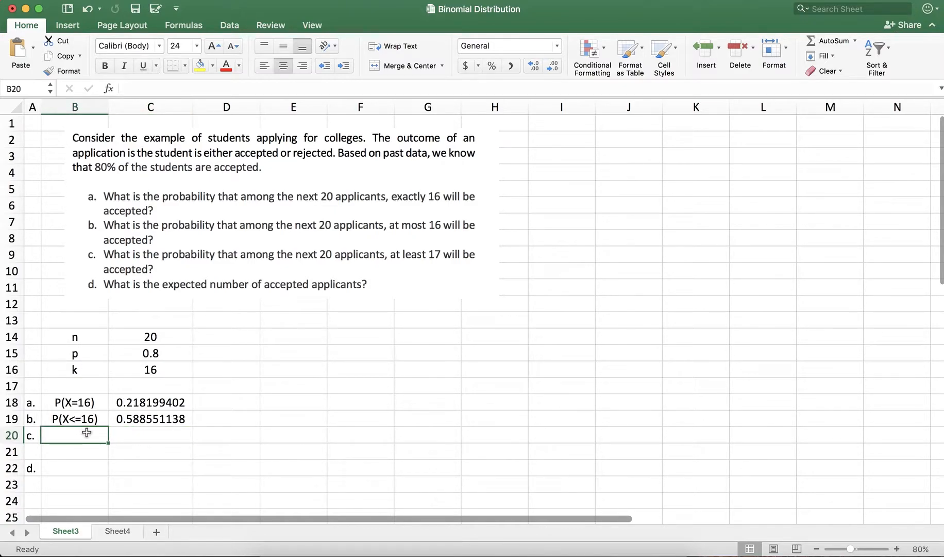